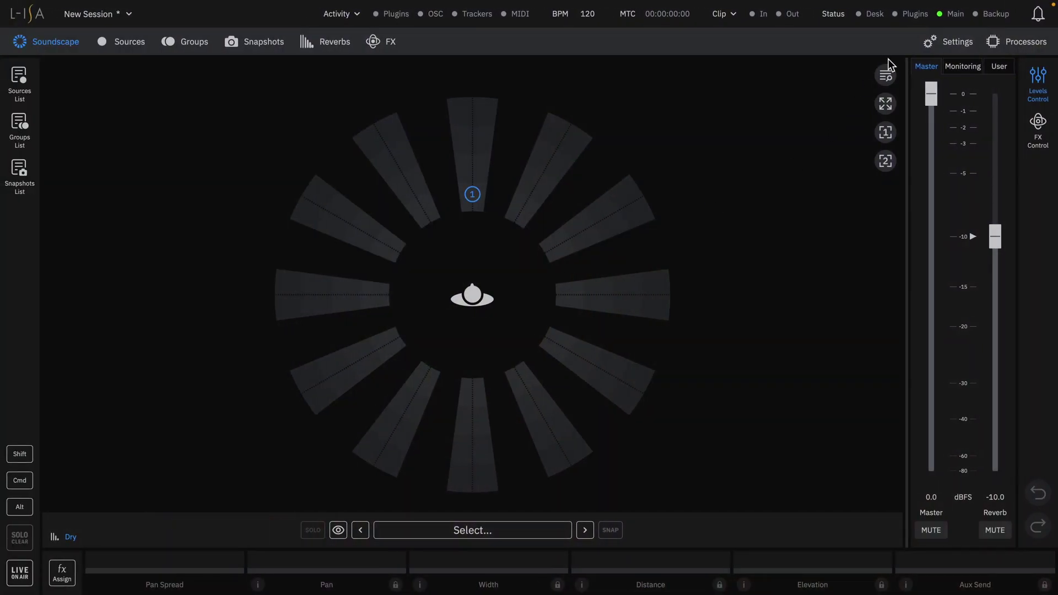
# Step: Enable binaural processing in the settings and reset the head size and ear angle adjustment to their defaults
pyautogui.click(932, 45)
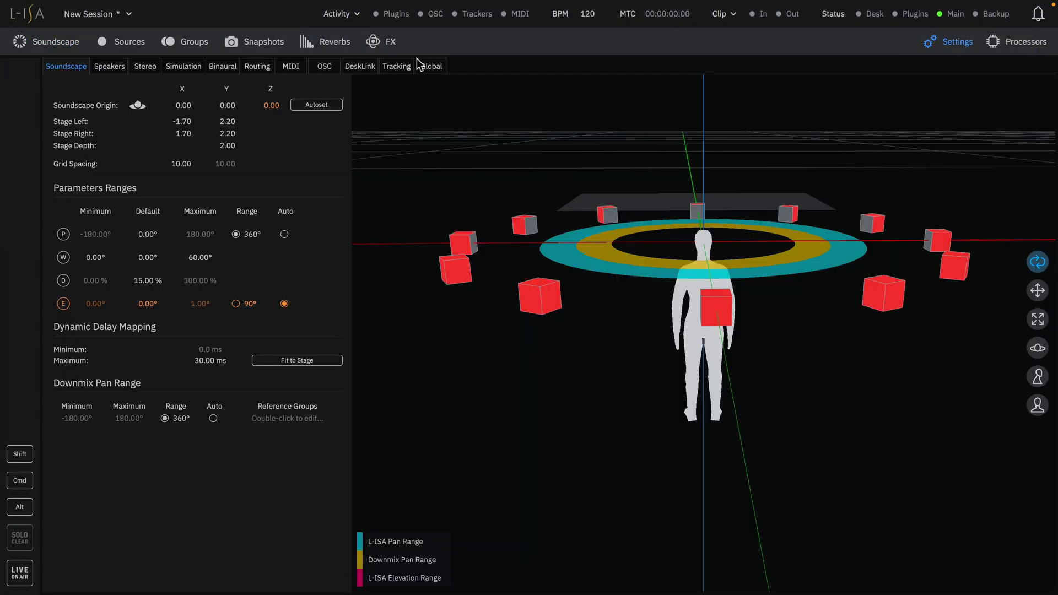
pyautogui.click(230, 69)
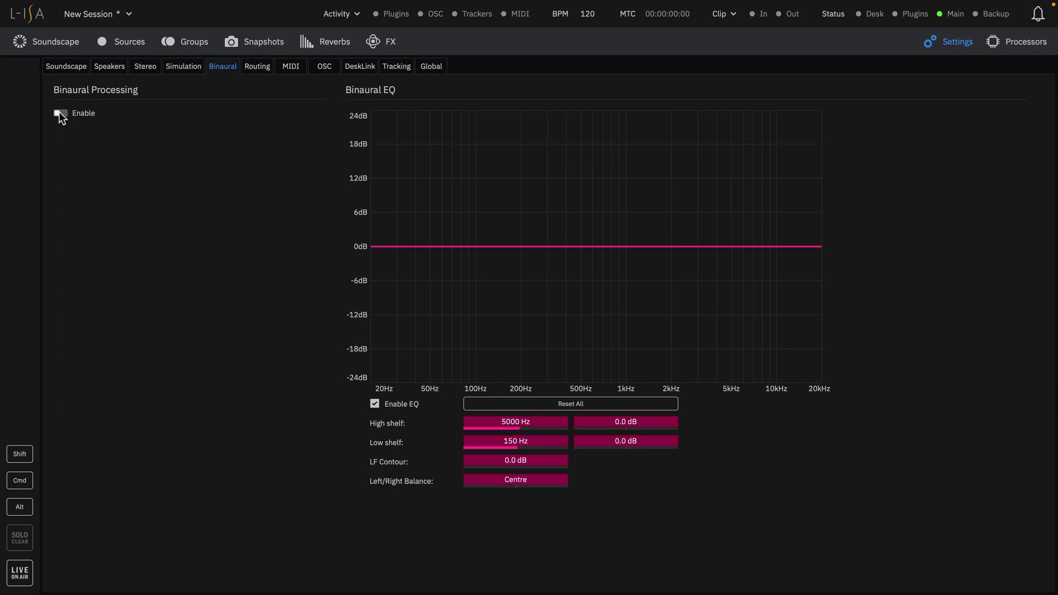
pyautogui.click(60, 113)
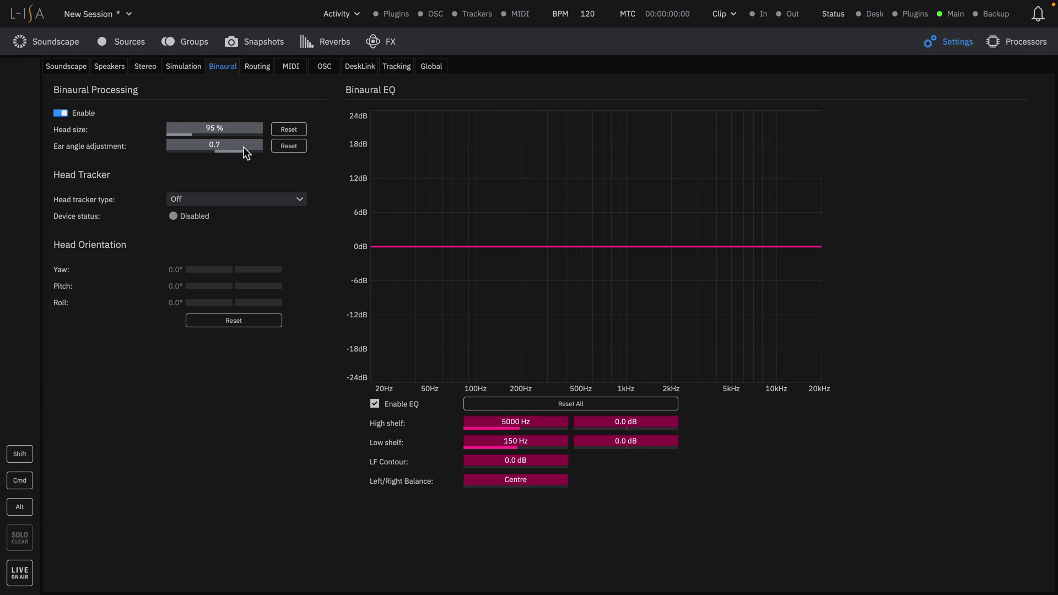
pyautogui.click(279, 147)
pyautogui.click(289, 131)
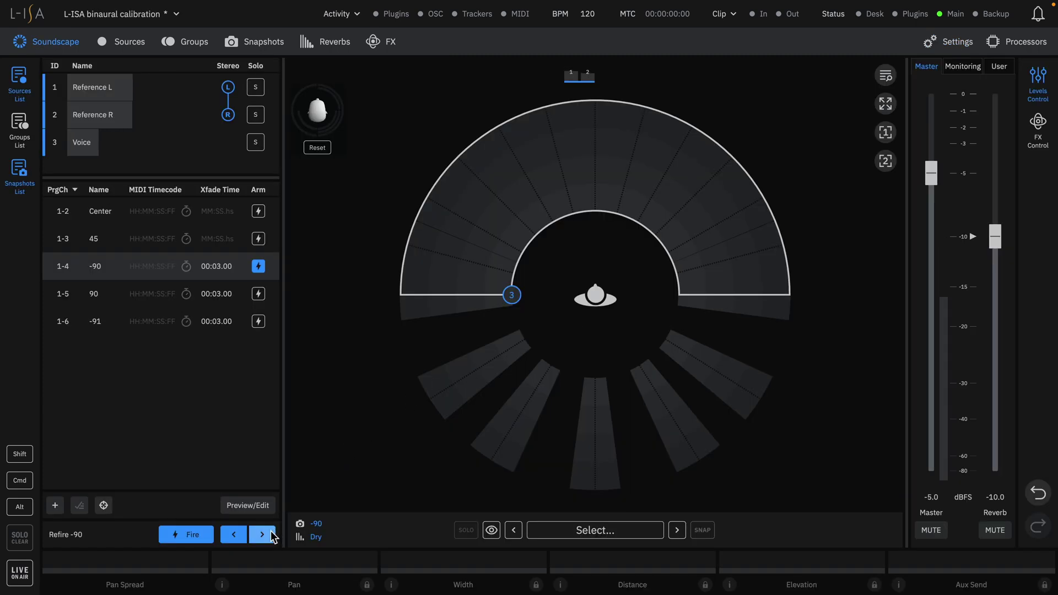
# Step: Fire the snapshot 90, then set the binaural head size to 118 % and reset the ear angle adjustment
pyautogui.click(262, 535)
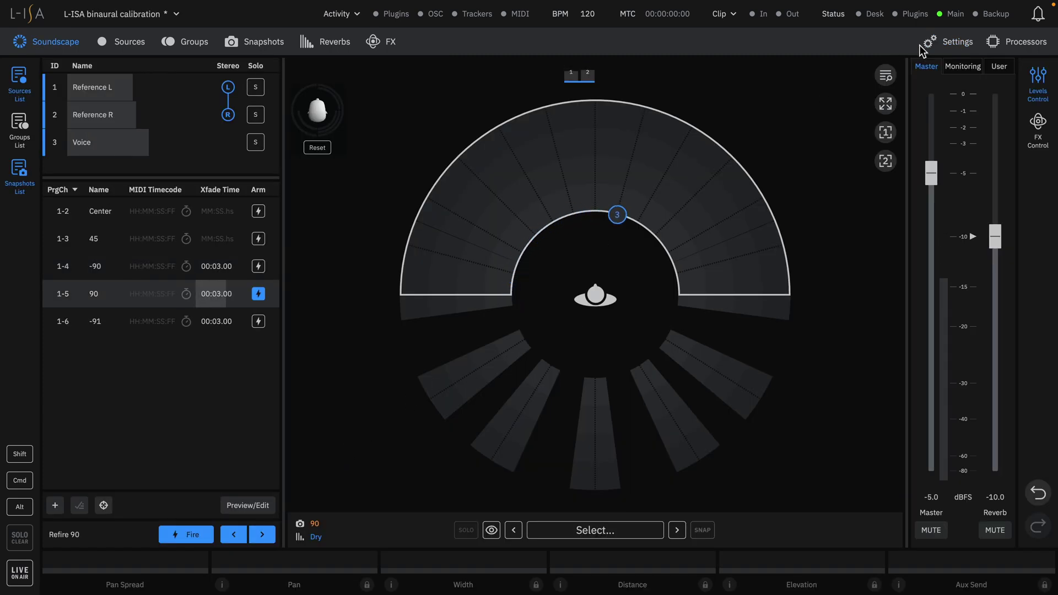
pyautogui.click(948, 42)
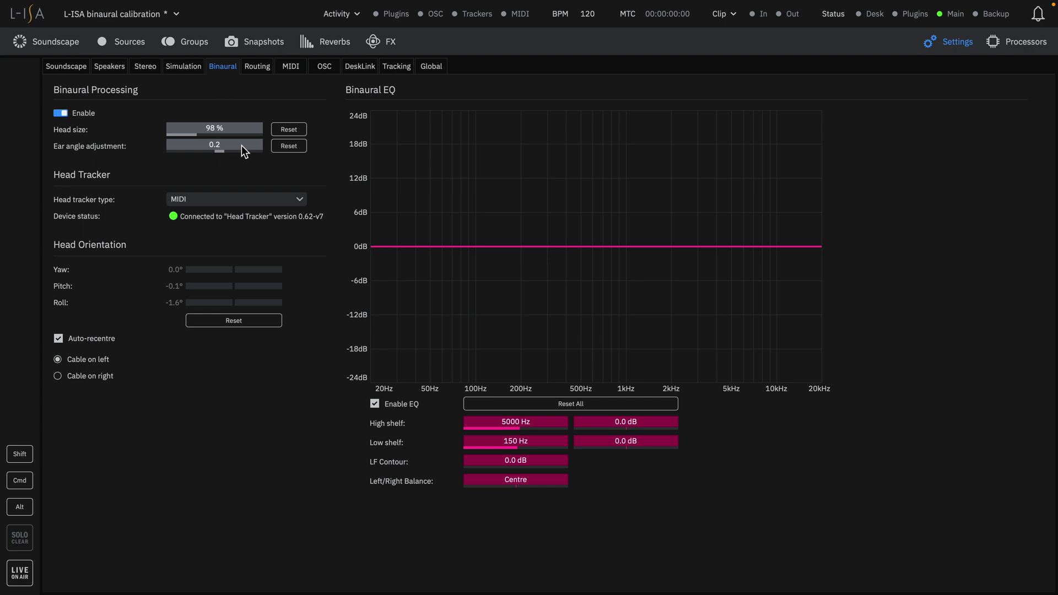
pyautogui.moveTo(219, 128); pyautogui.dragTo(257, 131)
pyautogui.click(284, 145)
# Step: Set the binaural EQ high shelf to 3645 Hz at 4.1 dB and the LF contour to 3.5 dB
pyautogui.moveTo(588, 425); pyautogui.dragTo(629, 424)
pyautogui.moveTo(537, 426); pyautogui.dragTo(576, 462)
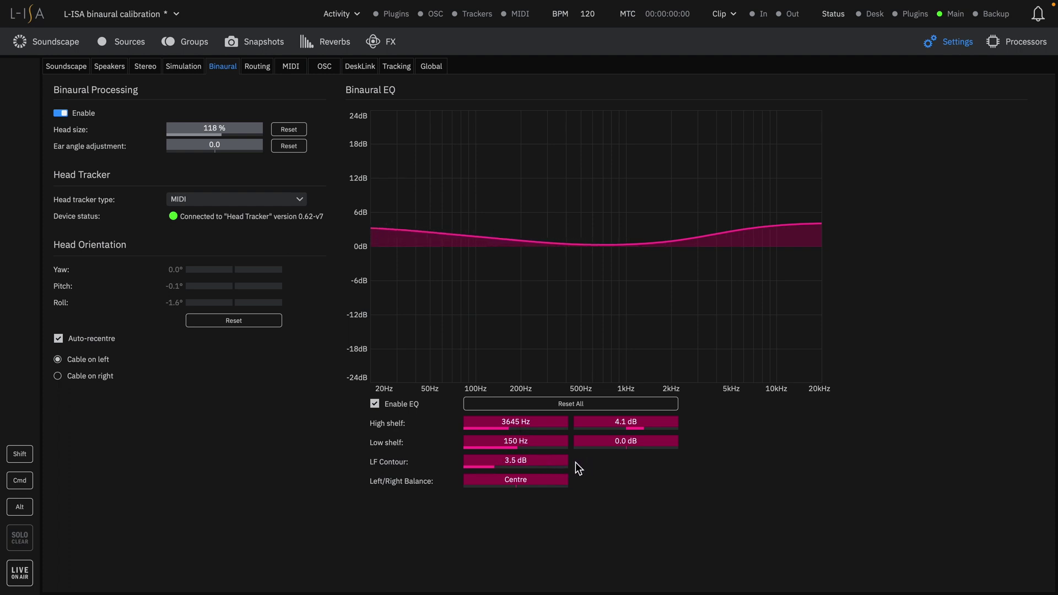
# Step: Switch from the L-ISA binaural calibration session to a new session
pyautogui.click(118, 14)
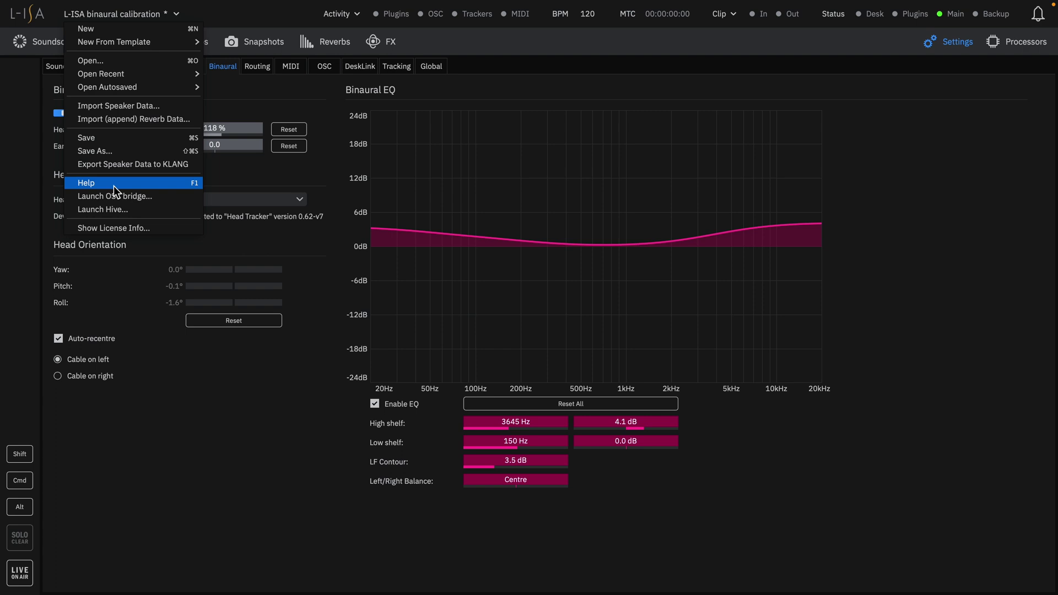
pyautogui.press('super+n')
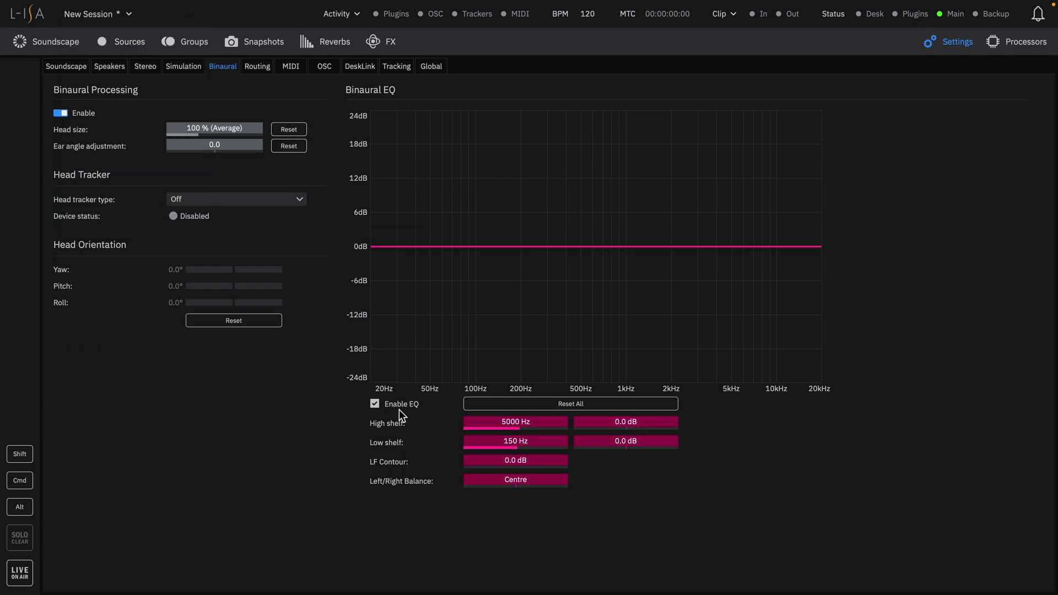
# Step: Try a binaural EQ with a 7400 Hz, 4.7 dB high shelf, 4.5 dB low shelf, 1.8 dB LF contour and 9R balance, then reset it all
pyautogui.moveTo(499, 425); pyautogui.dragTo(662, 450)
pyautogui.moveTo(521, 463)
pyautogui.mouseDown()
pyautogui.moveTo(548, 459)
pyautogui.moveTo(537, 463)
pyautogui.mouseUp()
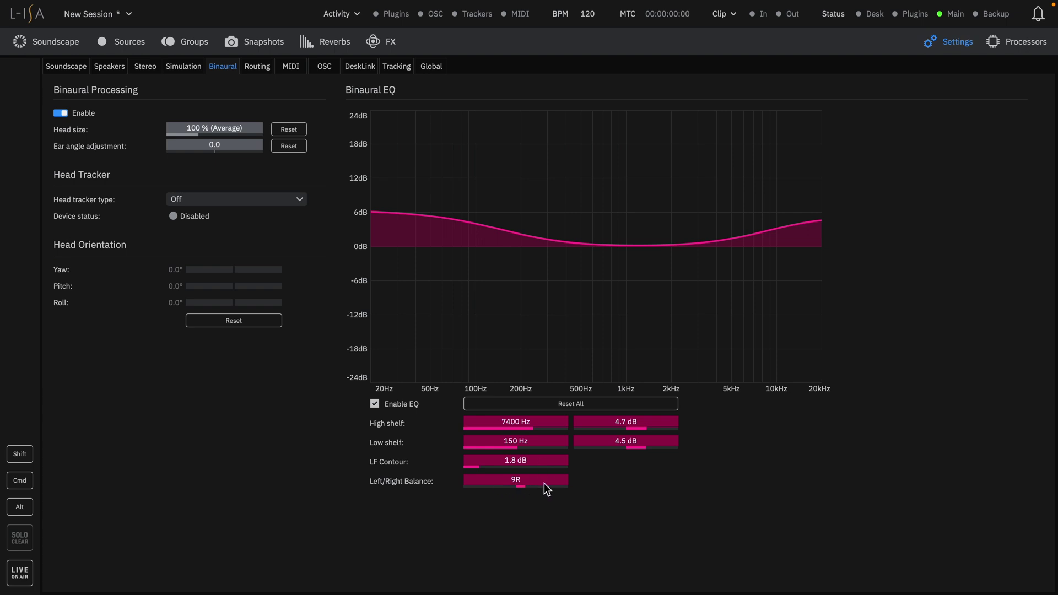
pyautogui.click(553, 406)
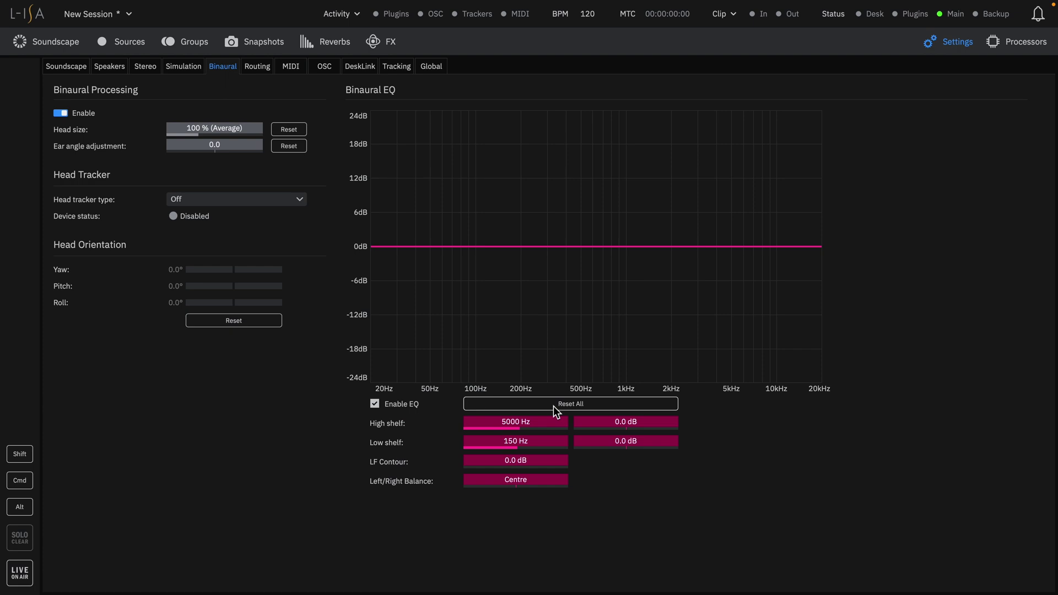
# Step: Set the head tracker type to MIDI and reset the head orientation from the Soundscape view
pyautogui.click(233, 201)
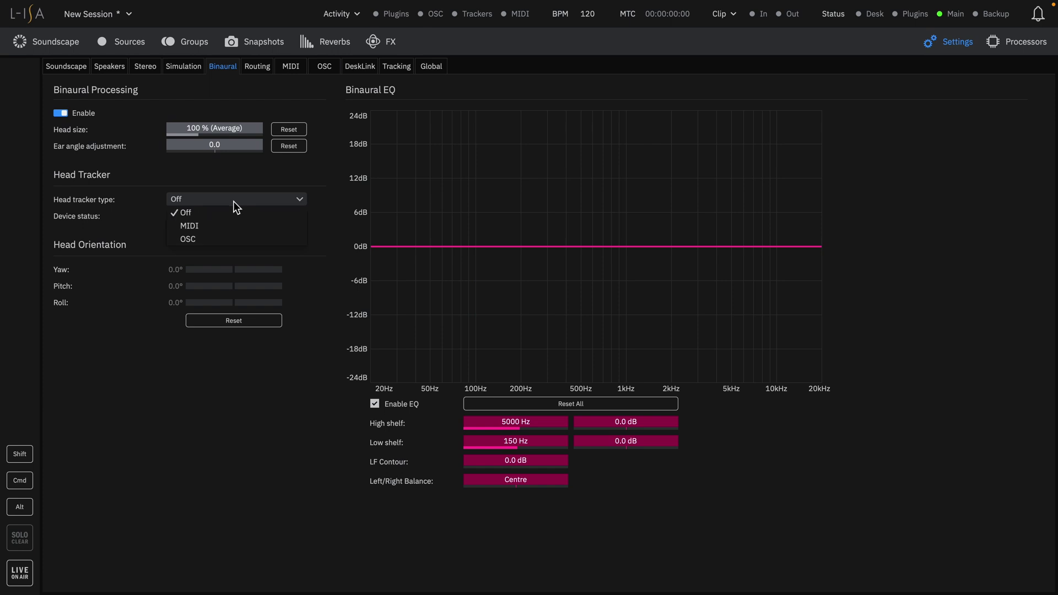
pyautogui.click(227, 228)
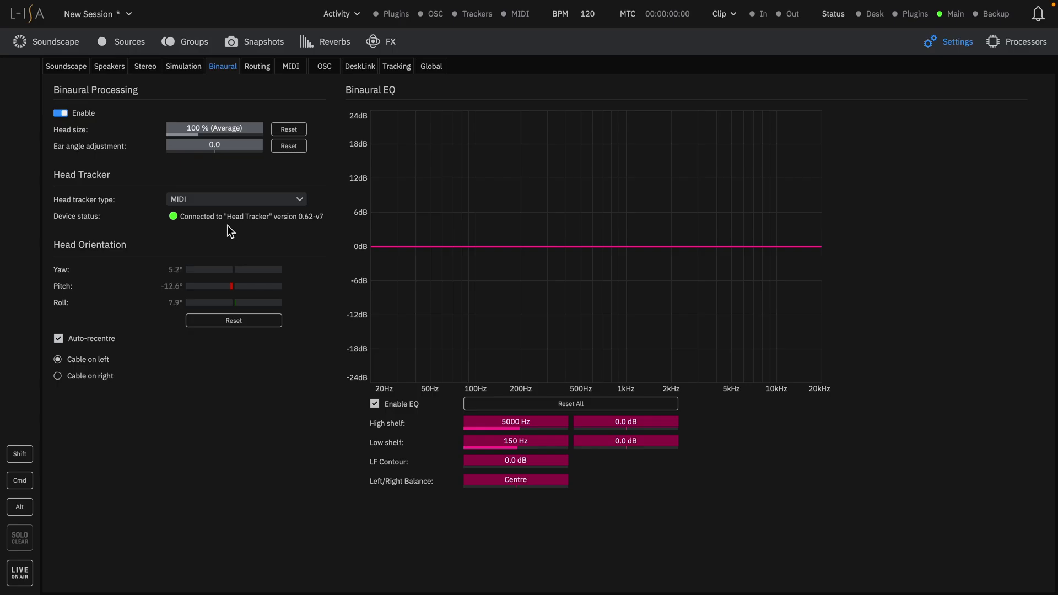
pyautogui.click(227, 198)
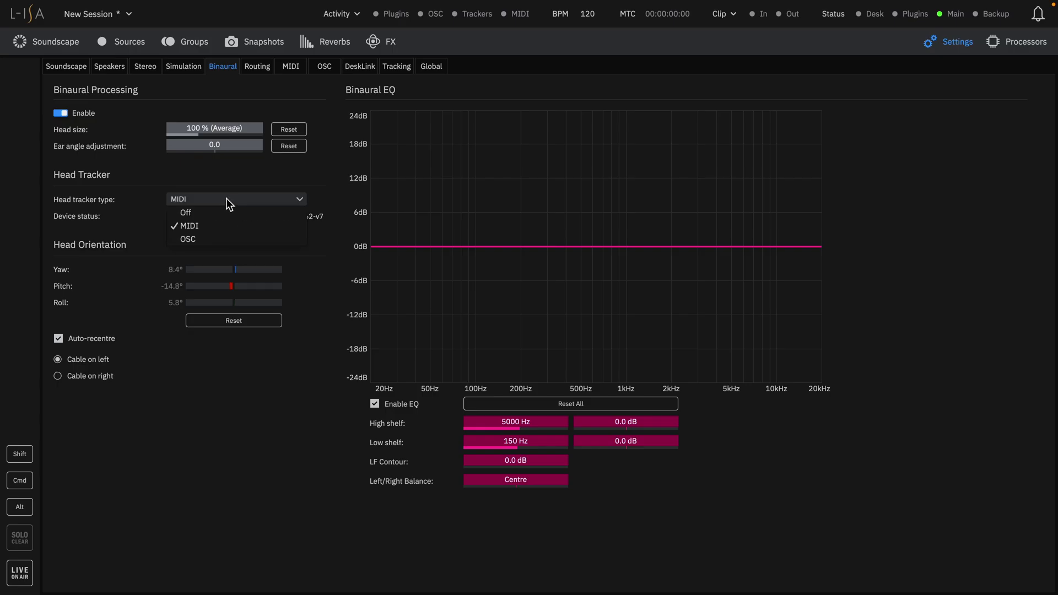
pyautogui.click(211, 240)
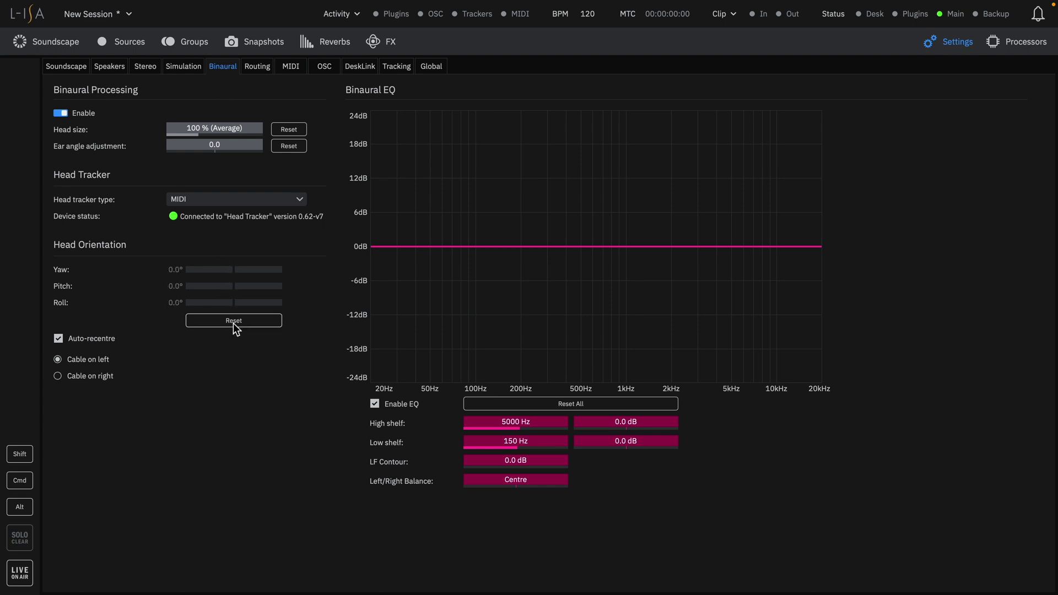
pyautogui.click(48, 44)
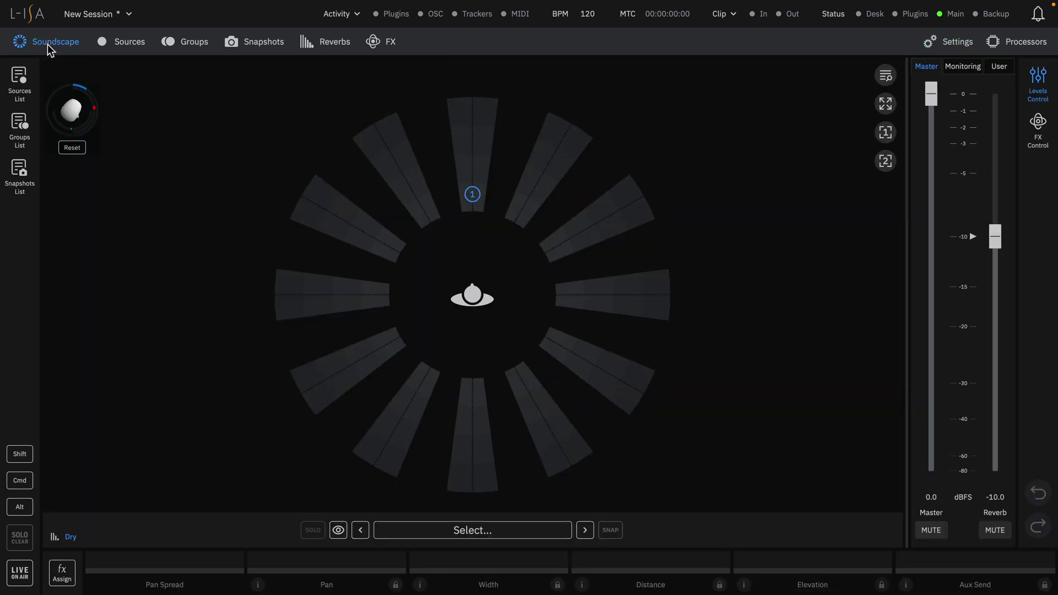
pyautogui.click(76, 150)
# Step: Create two signal routings in the routing settings and name them Binaural Left and Binaural Right
pyautogui.click(946, 42)
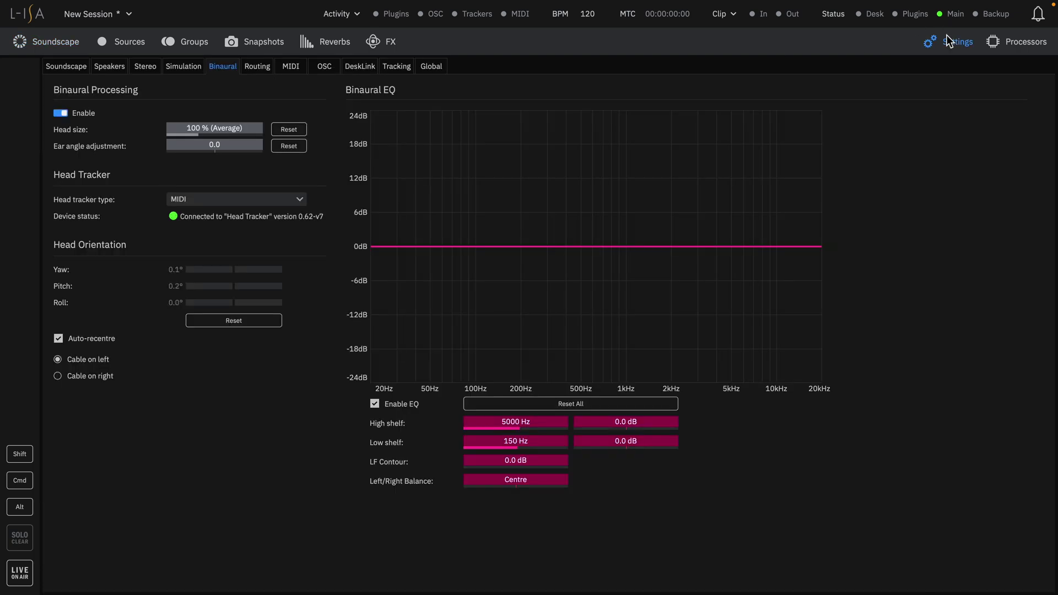
pyautogui.click(263, 67)
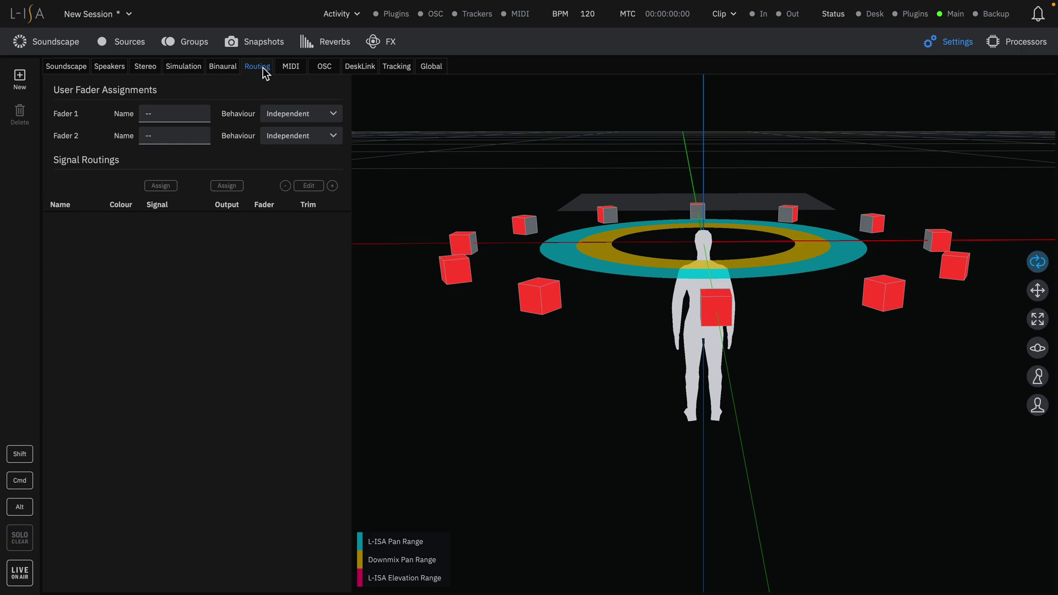
pyautogui.click(20, 78)
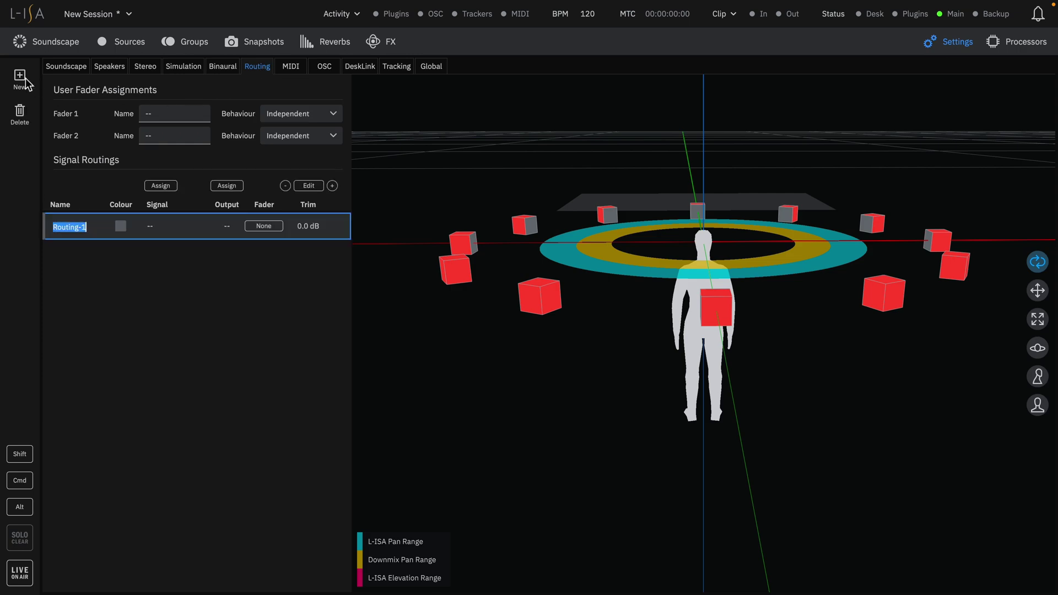
pyautogui.click(19, 78)
pyautogui.click(68, 226)
pyautogui.doubleClick(68, 226)
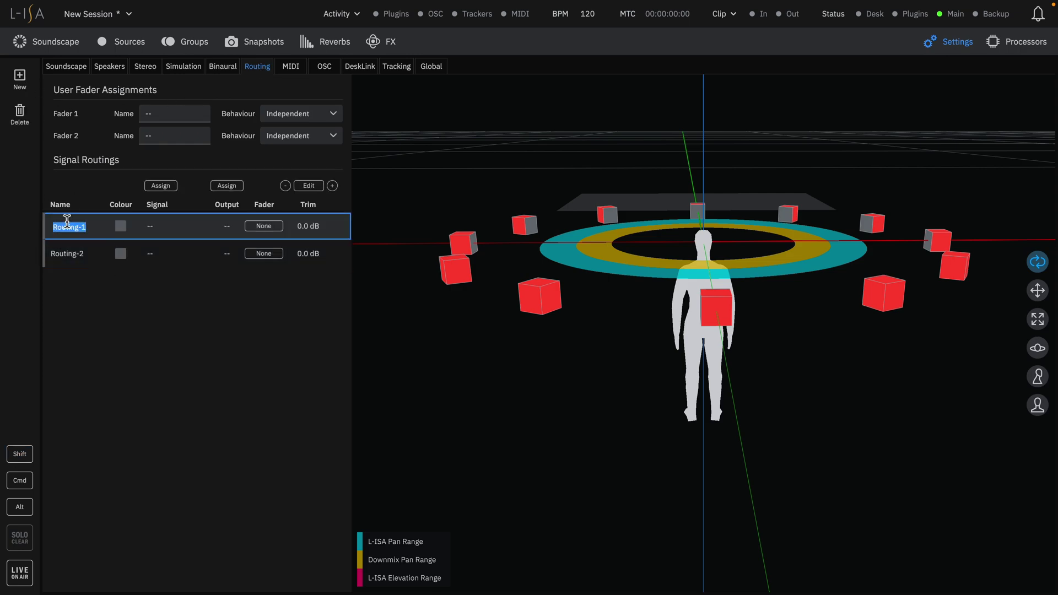
pyautogui.write('Binaural Left')
pyautogui.doubleClick(75, 252)
pyautogui.write('Binaural Right')
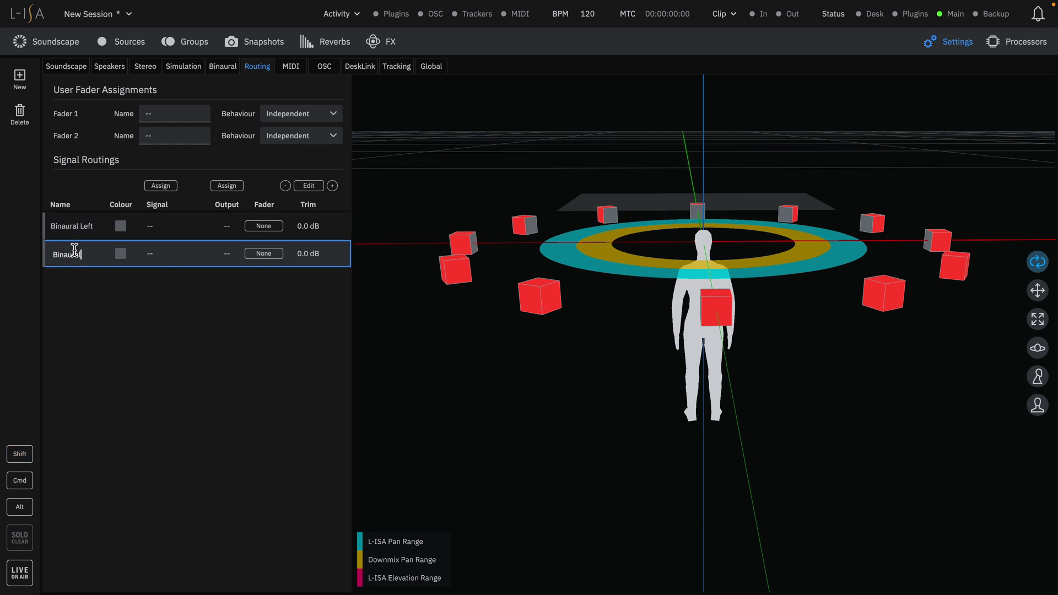
# Step: Assign the Binaural Left and Binaural Right downmix signals to the routings of the same names
pyautogui.click(163, 226)
pyautogui.click(518, 165)
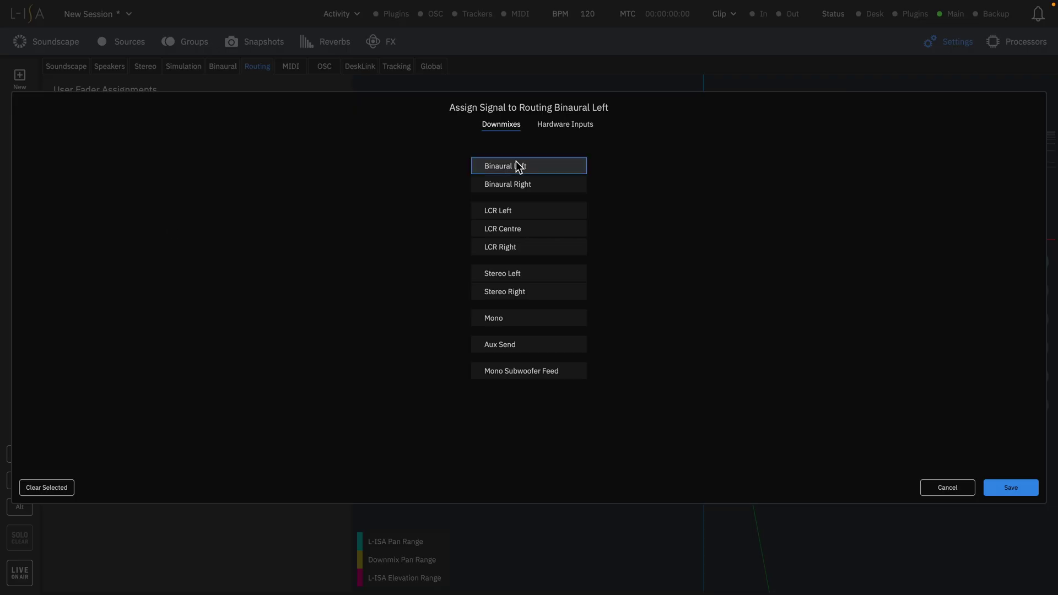
pyautogui.click(1013, 489)
pyautogui.click(177, 256)
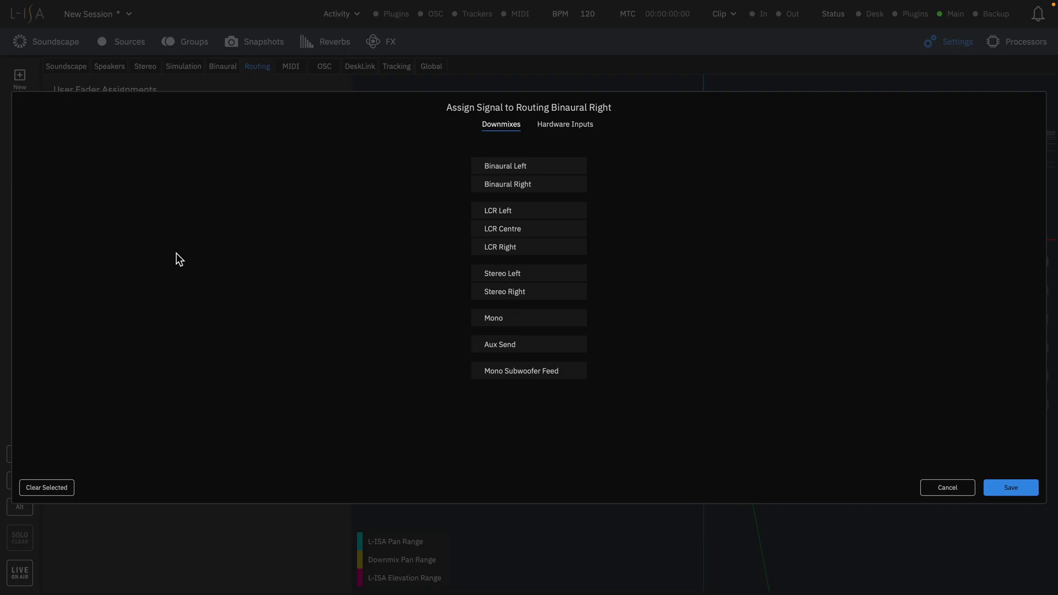
pyautogui.click(558, 182)
pyautogui.click(1000, 486)
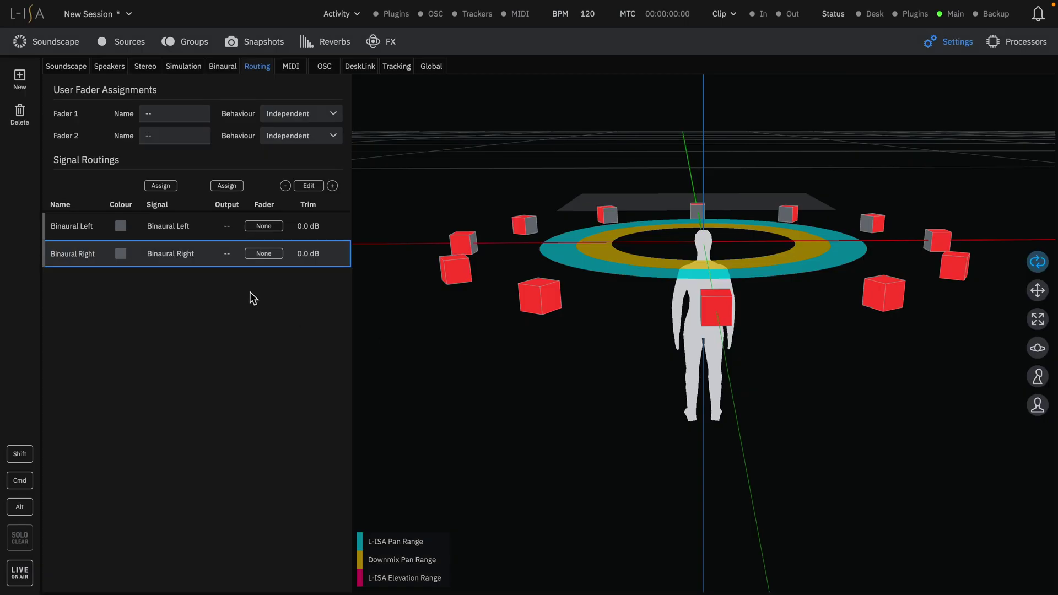
# Step: Assign hardware output 1 to the Binaural Left routing and output 2 to Binaural Right
pyautogui.click(219, 229)
pyautogui.doubleClick(121, 174)
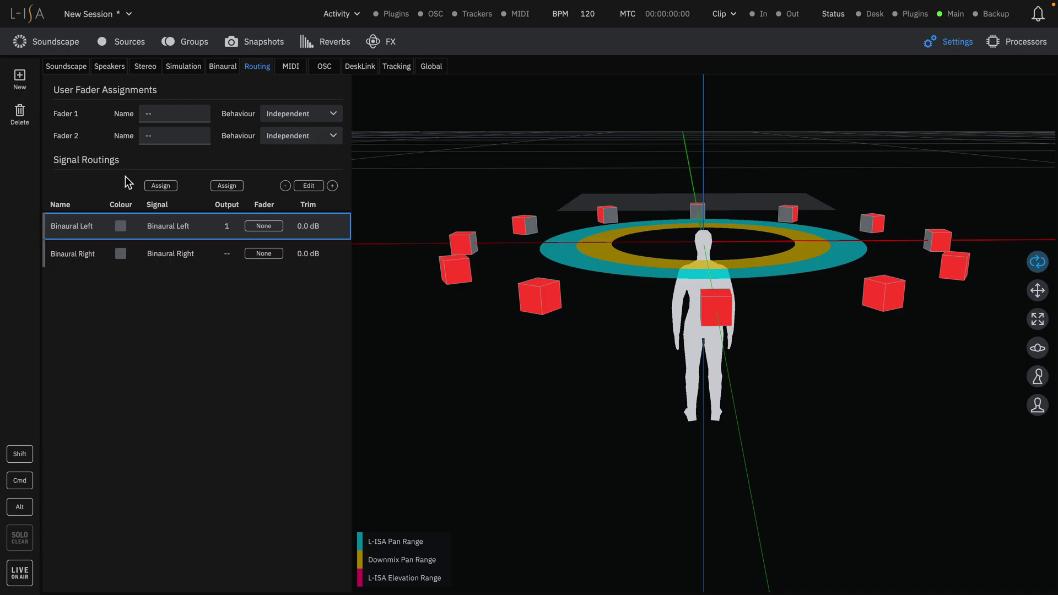
pyautogui.click(227, 255)
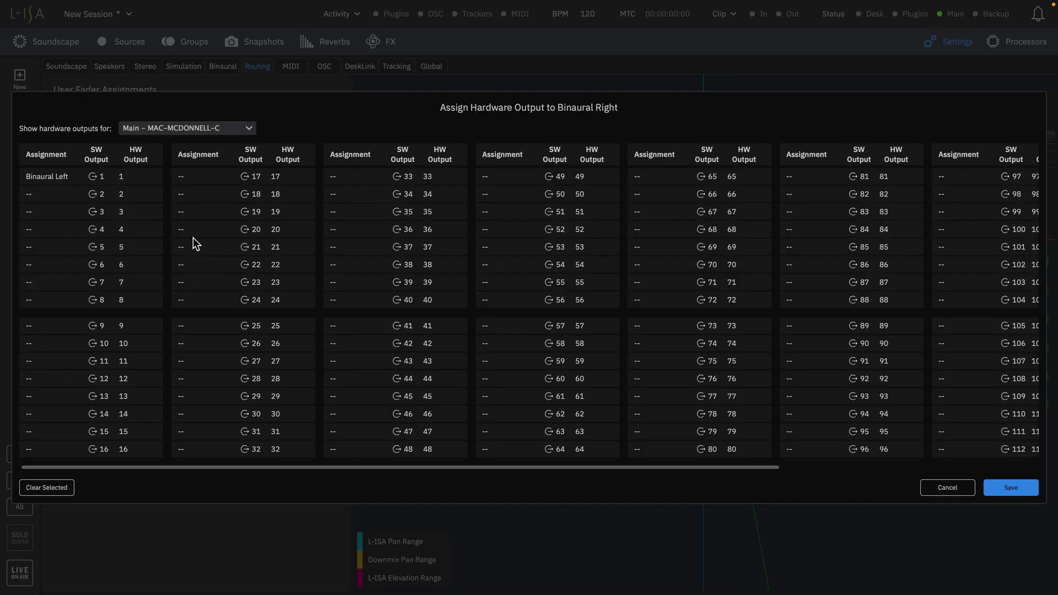
pyautogui.doubleClick(129, 193)
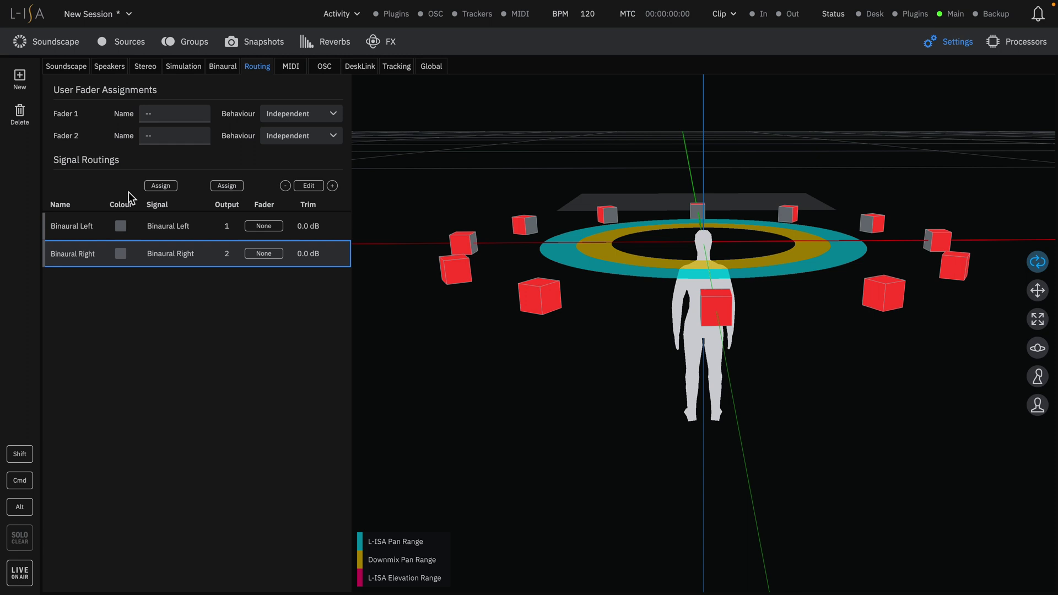
# Step: Assign the Monitoring fader to both the Binaural Left and Binaural Right routings
pyautogui.click(170, 235)
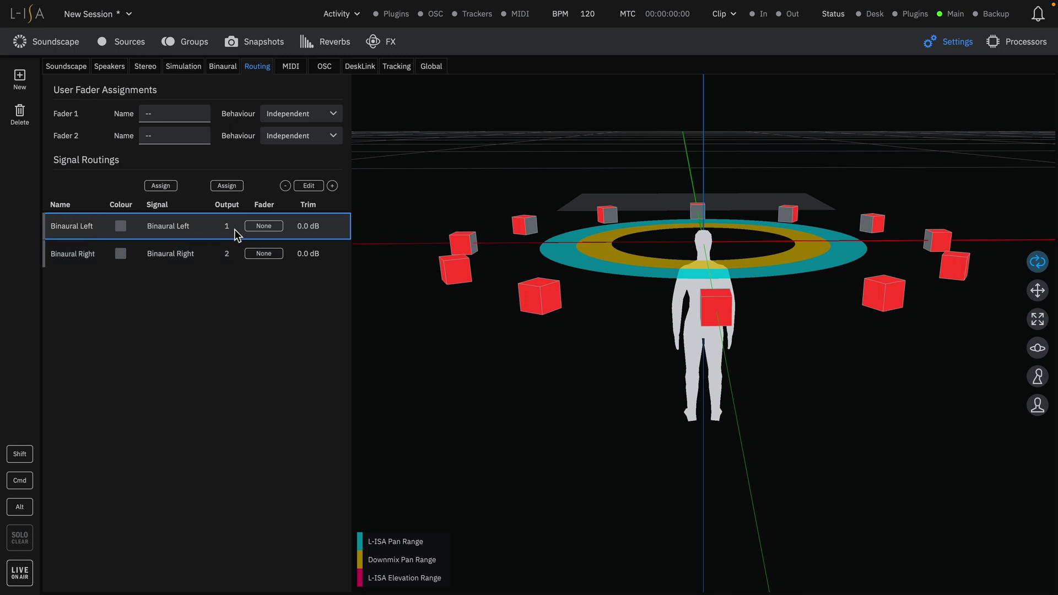
pyautogui.click(273, 228)
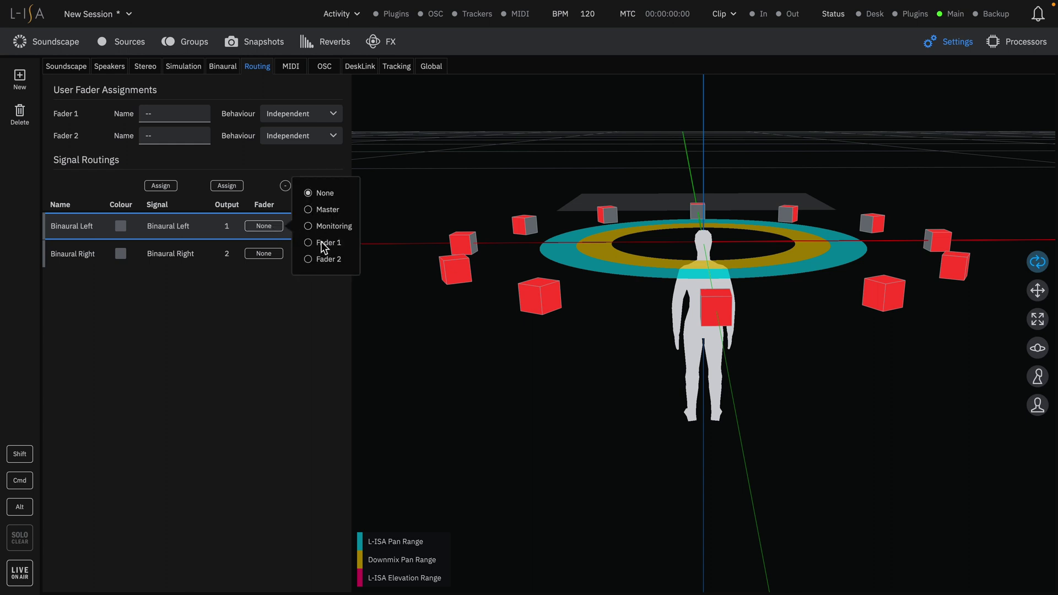
pyautogui.click(185, 254)
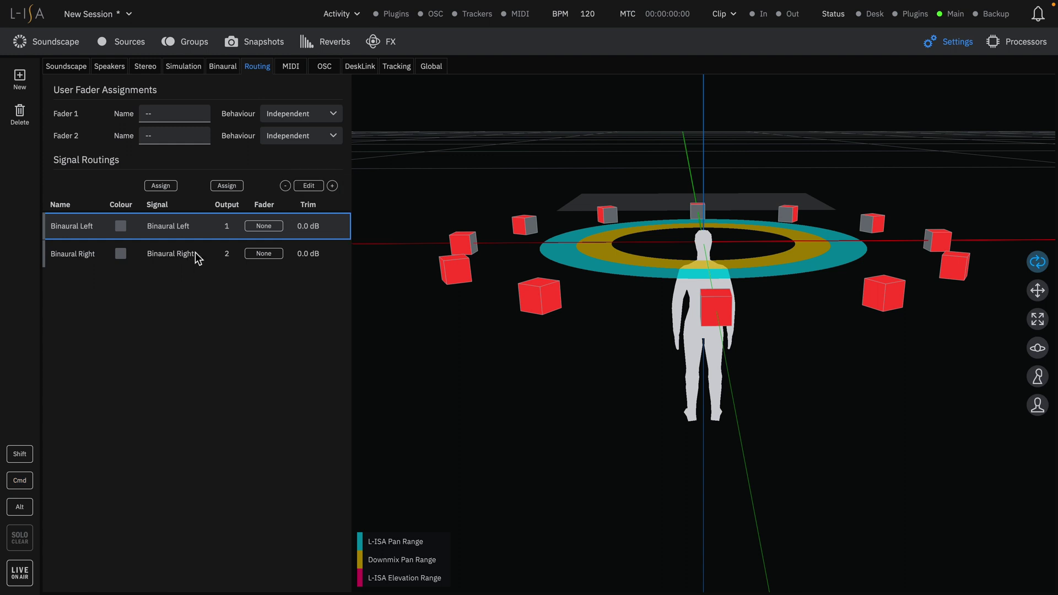
pyautogui.keyDown('shift'); pyautogui.click(196, 257); pyautogui.keyUp('shift')
pyautogui.click(262, 226)
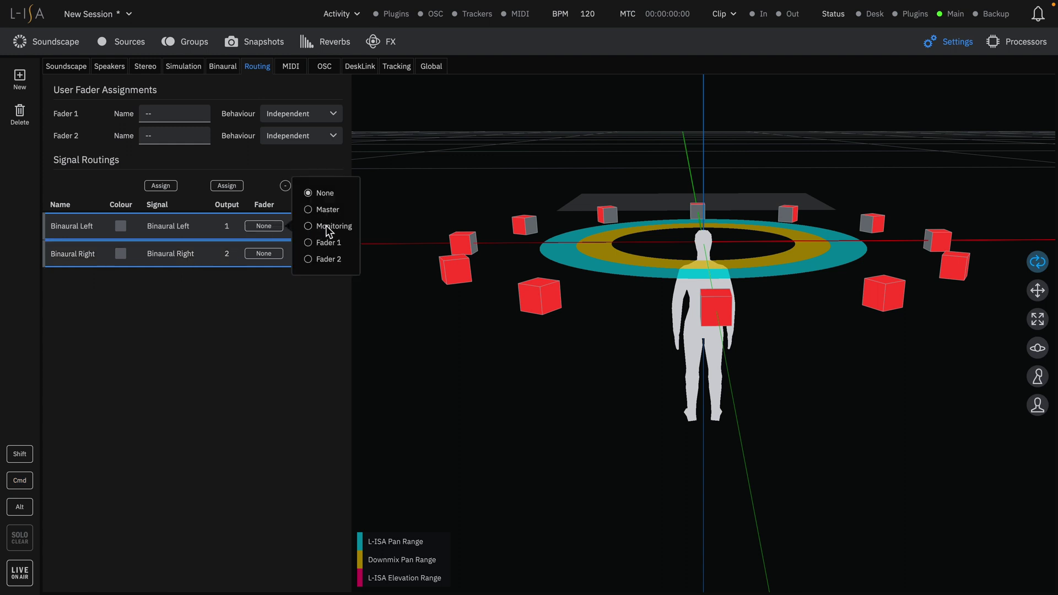
pyautogui.click(326, 226)
# Step: Display the Monitoring level fader in the Soundscape view
pyautogui.click(62, 42)
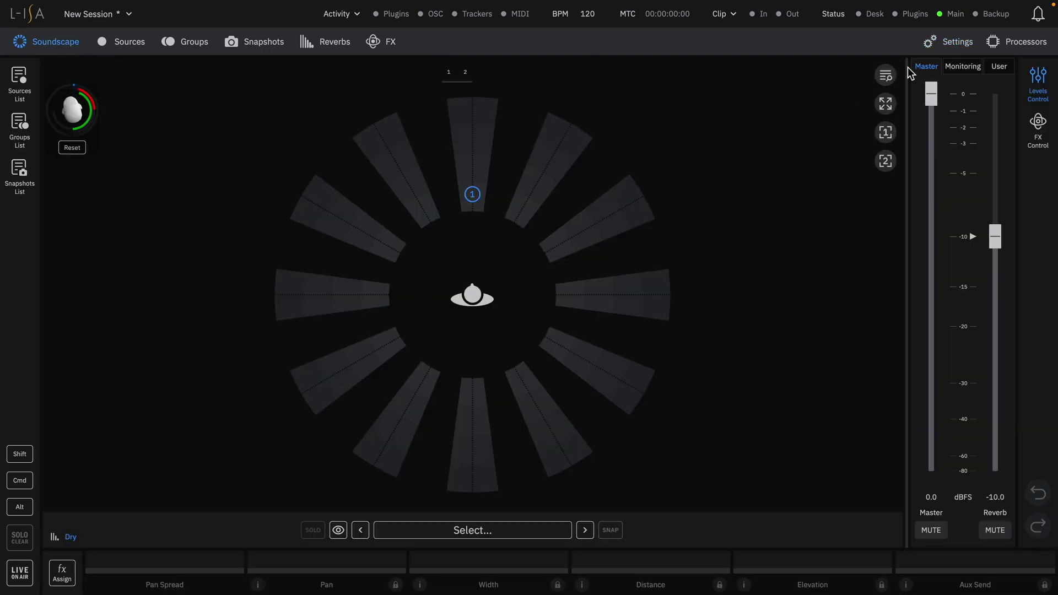
pyautogui.click(965, 68)
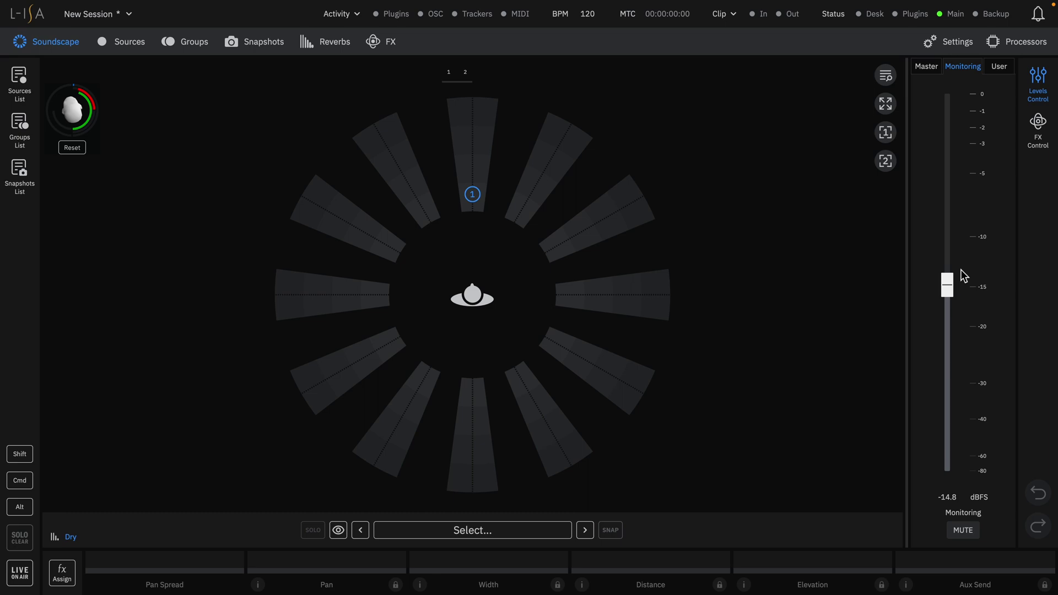